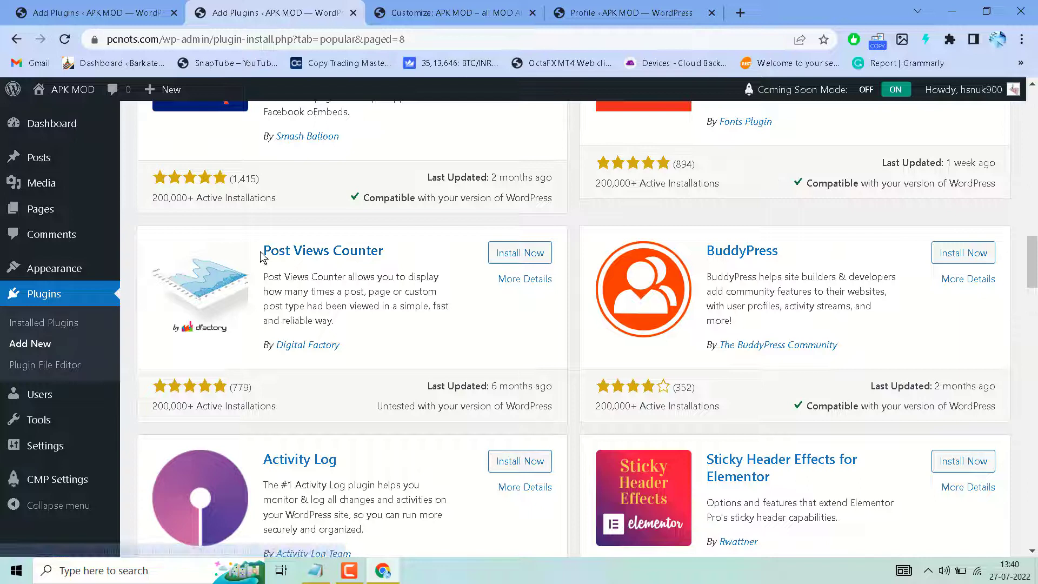
Install the Post Views Counter plugin from the search results and activate it
left_click_drag(263, 253, 384, 251)
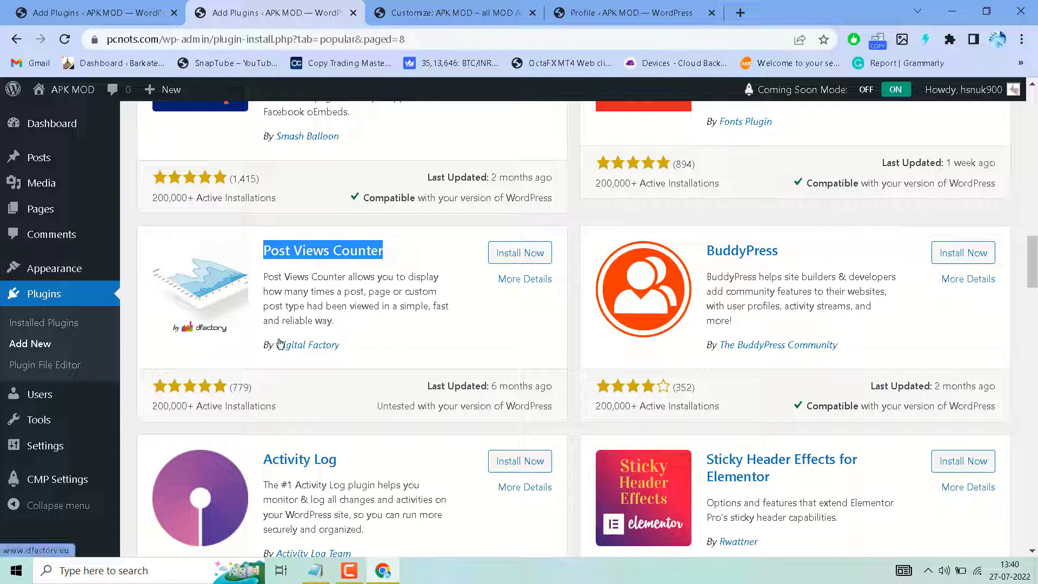
left_click(520, 252)
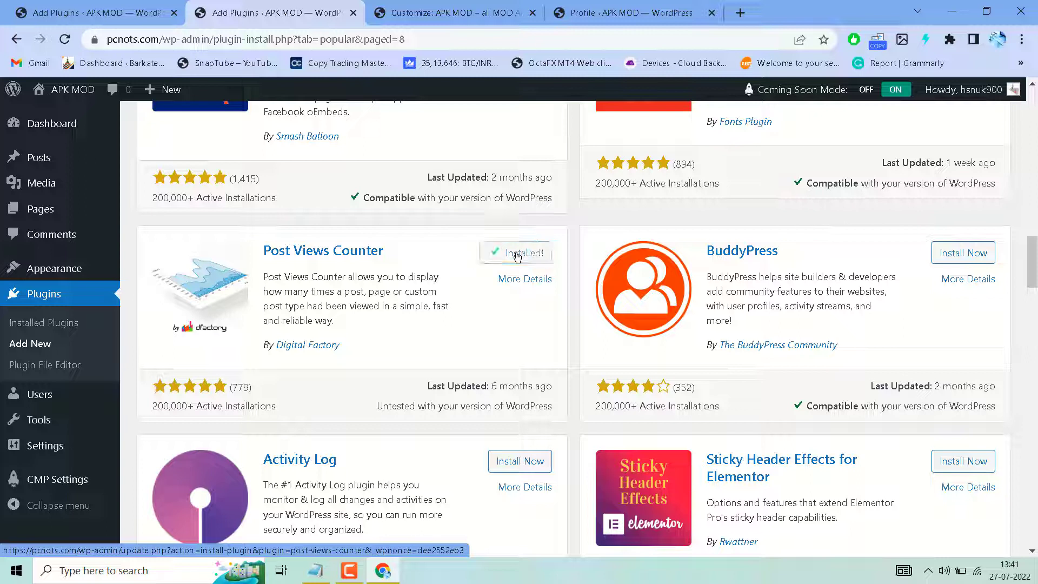
left_click(526, 254)
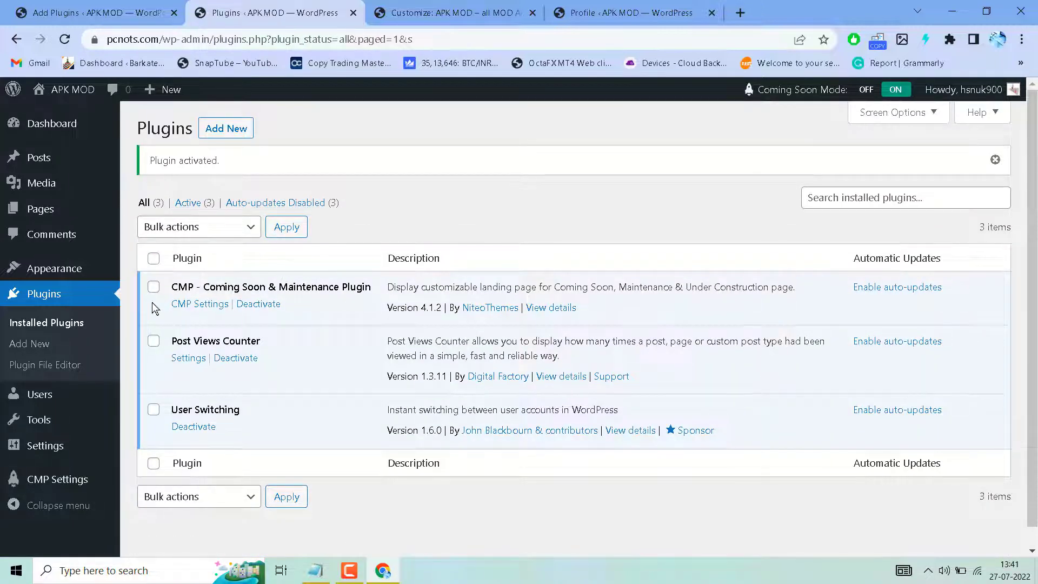
In Post Views Counter settings, tick Media and Pages alongside Posts, then save
left_click(191, 358)
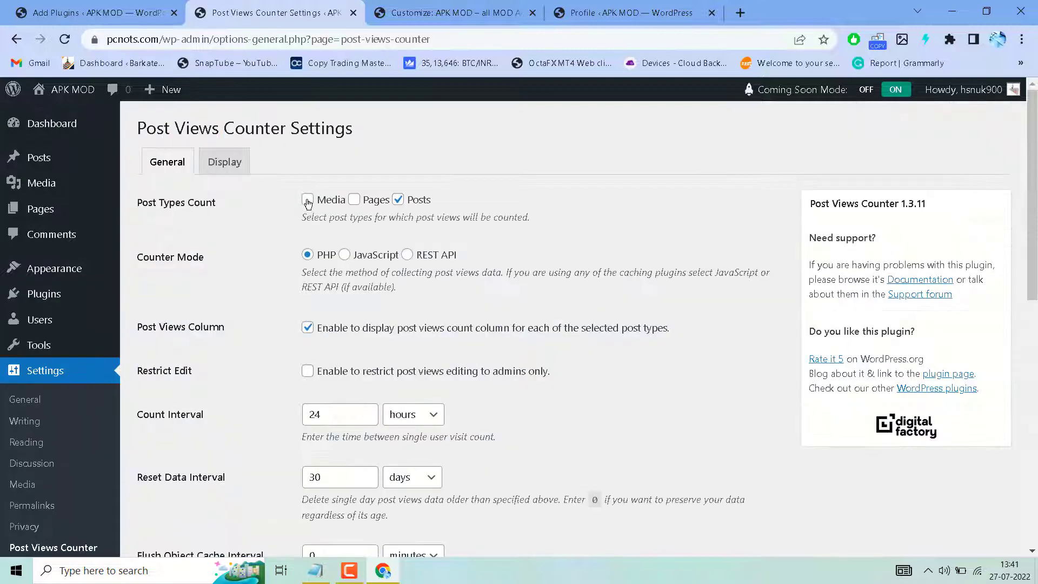
left_click(307, 200)
left_click(354, 199)
scroll(557, 283, "down", 3)
scroll(557, 284, "up", 3)
scroll(451, 300, "down", 5)
scroll(452, 300, "down", 5)
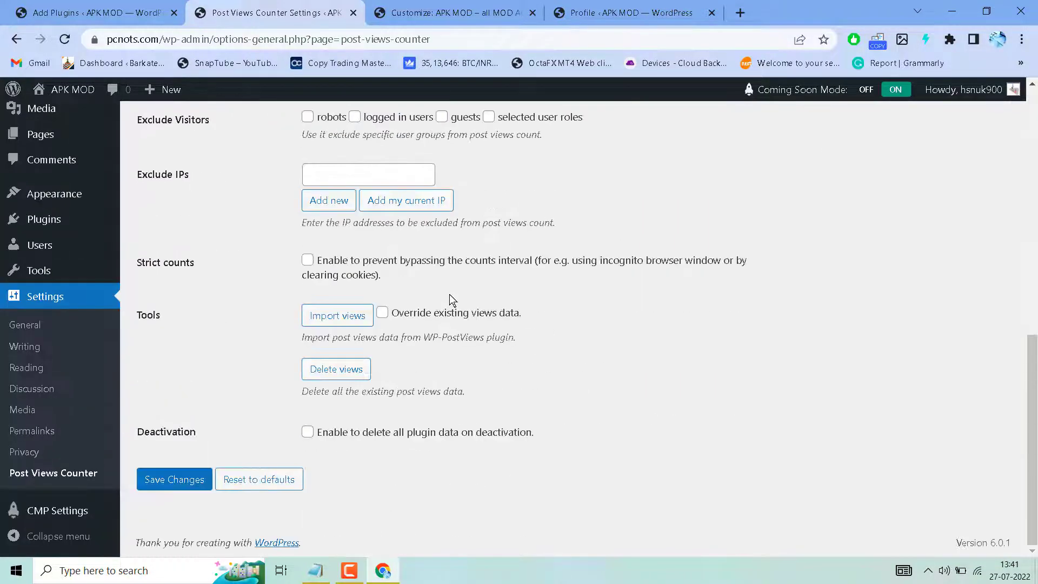
scroll(452, 300, "up", 8)
scroll(452, 300, "down", 10)
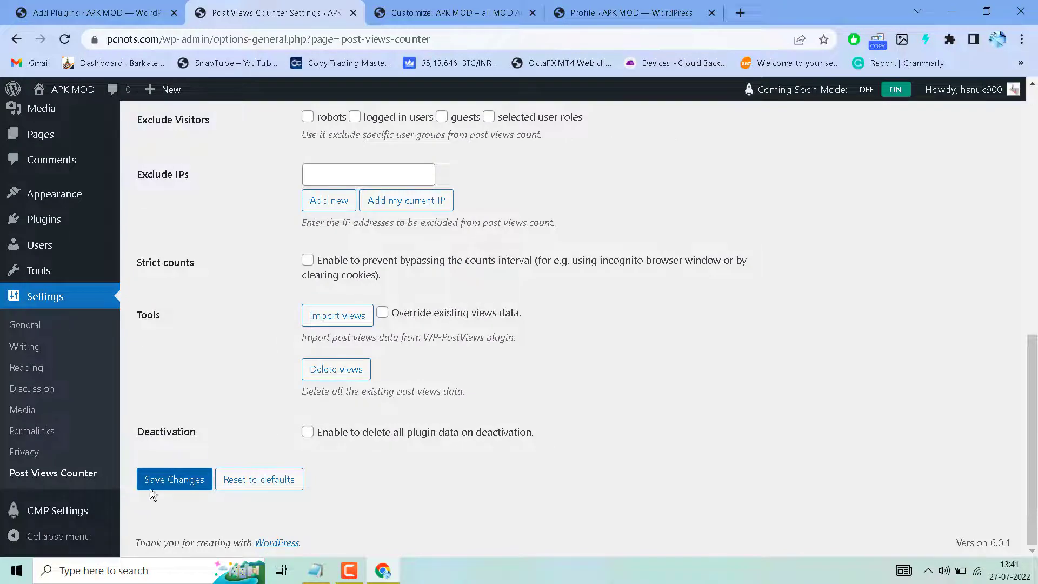
left_click(162, 479)
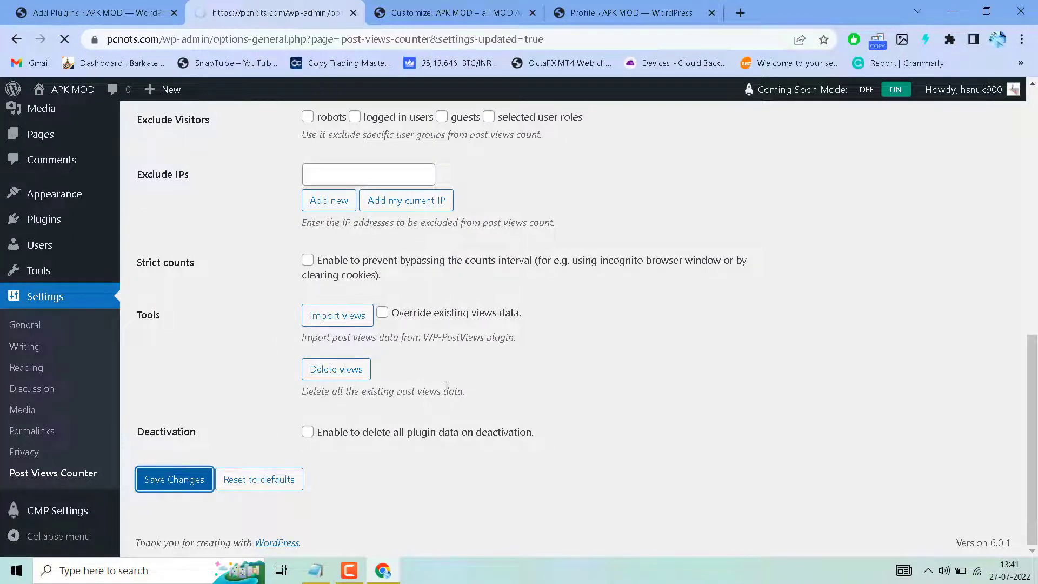
mouse_move(72, 89)
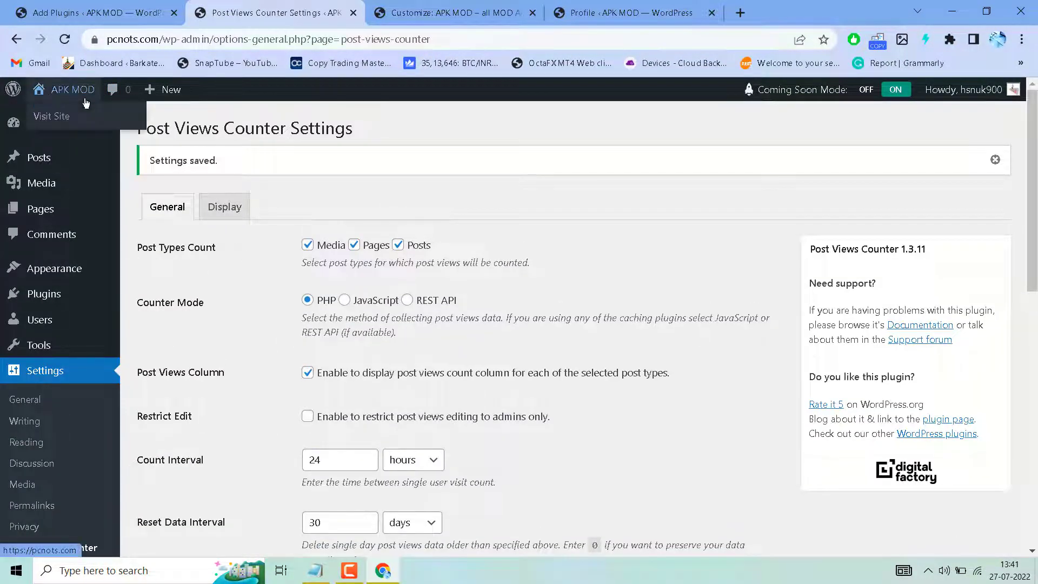
Open Visit Site from the APK MOD menu in a new tab and switch to it
right_click(69, 119)
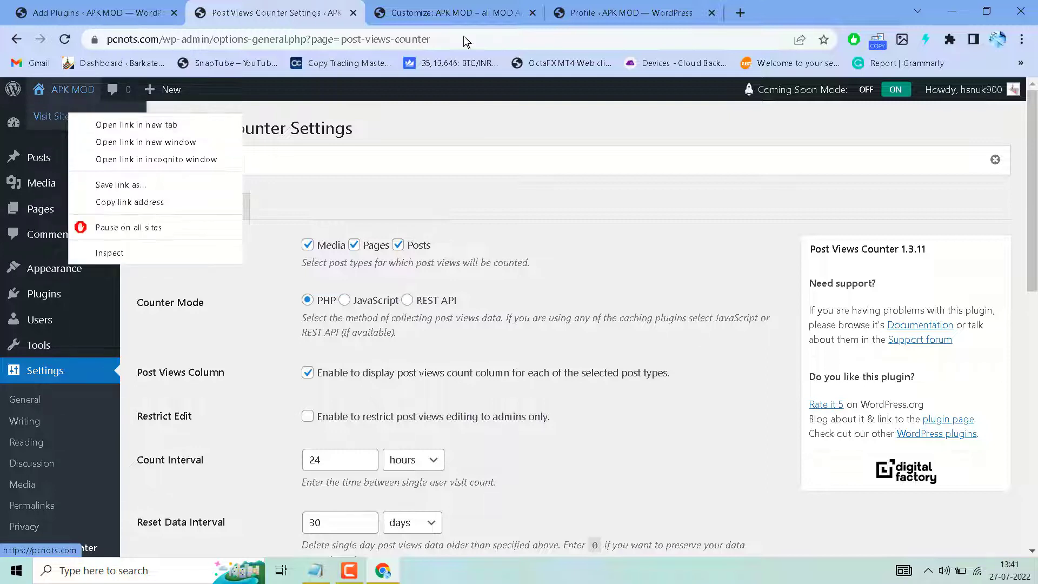
left_click(163, 127)
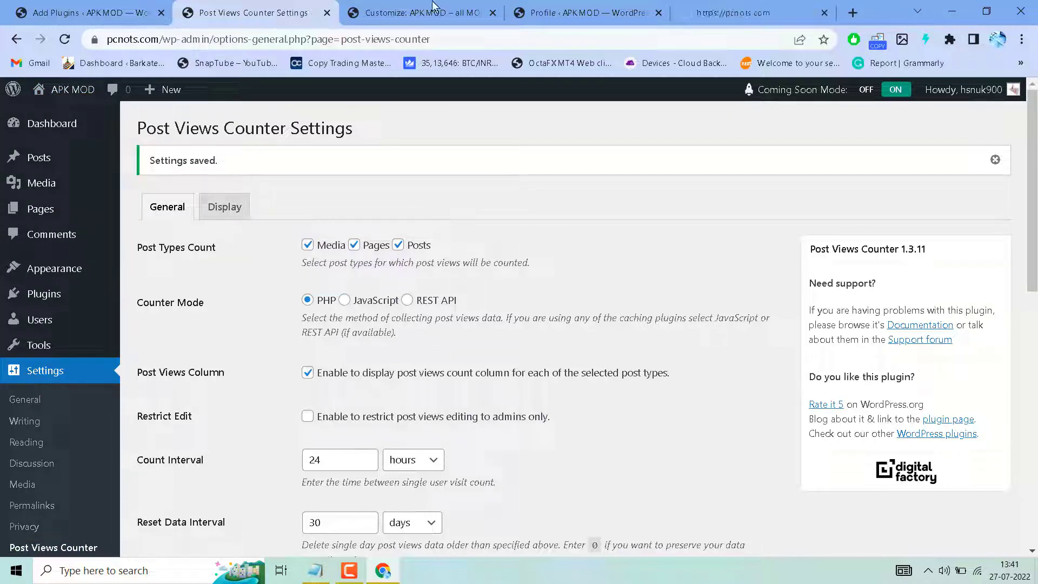
left_click(738, 13)
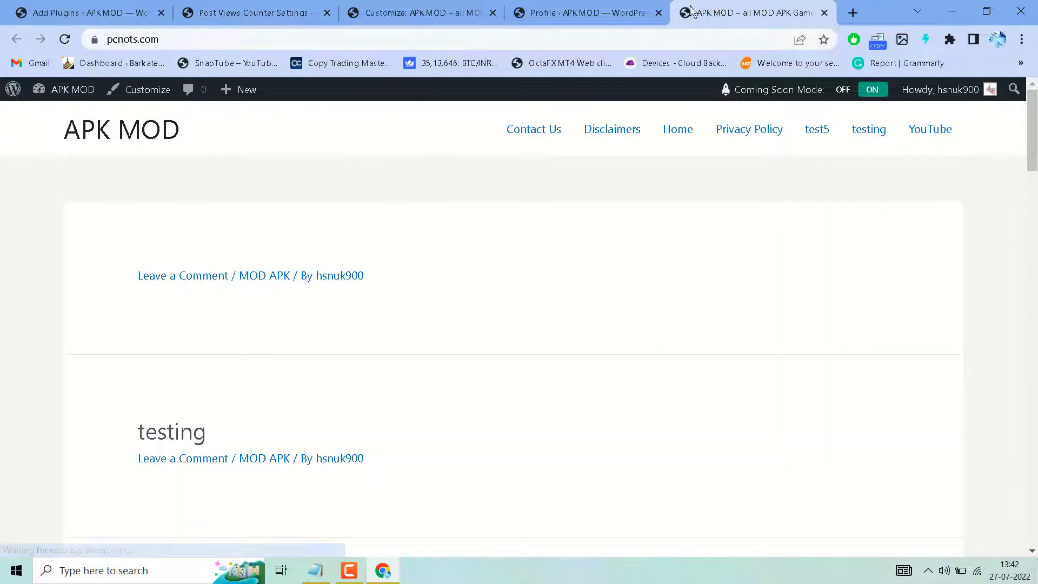
scroll(452, 272, "down", 10)
scroll(446, 266, "down", 10)
scroll(443, 267, "up", 4)
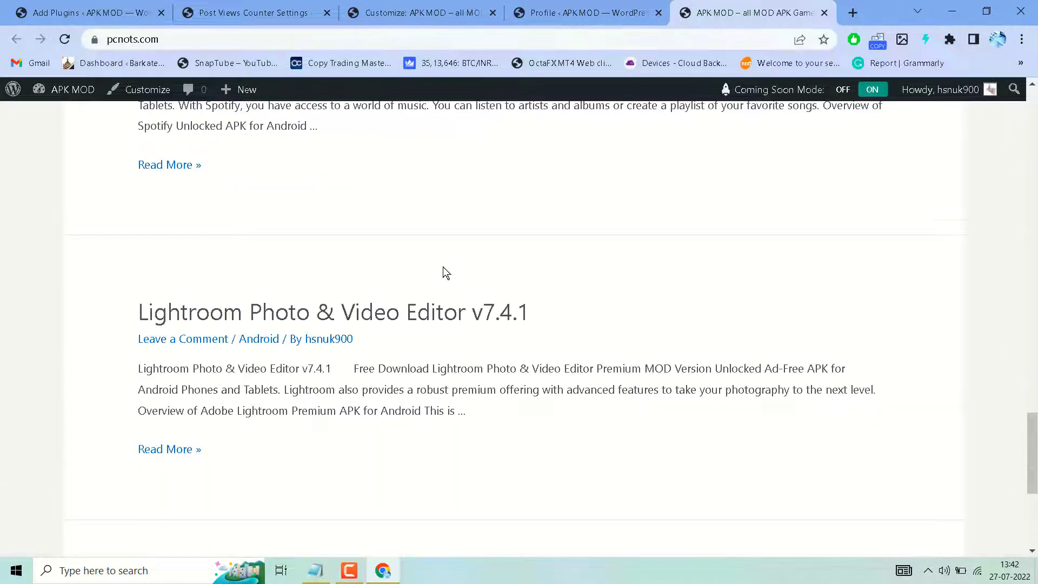
Open the Lightroom Photo & Video Editor post and reload it to recheck its view count
left_click(323, 315)
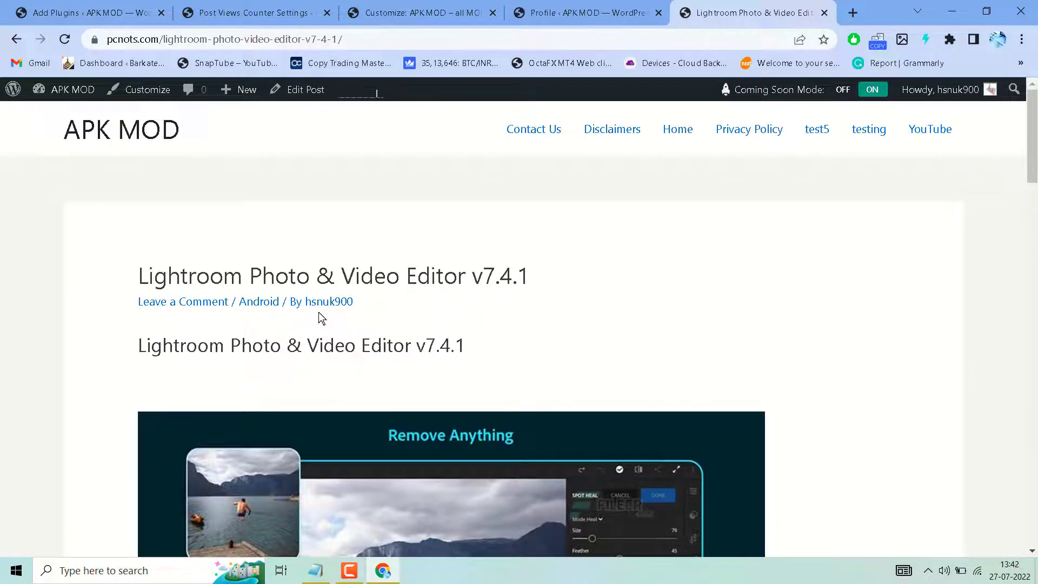
scroll(320, 317, "down", 8)
scroll(320, 317, "down", 8)
scroll(321, 316, "down", 8)
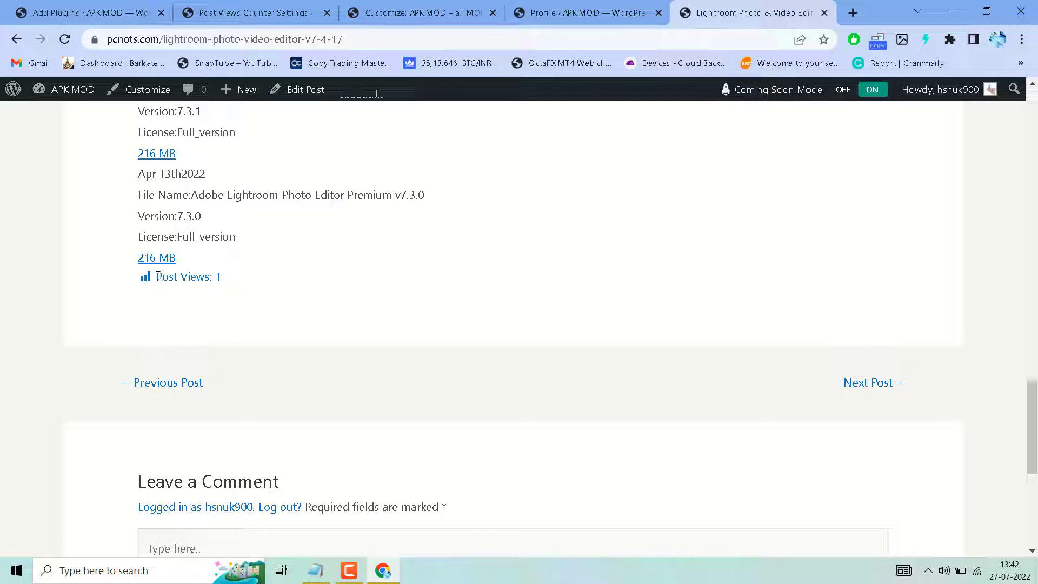
left_click_drag(146, 280, 220, 290)
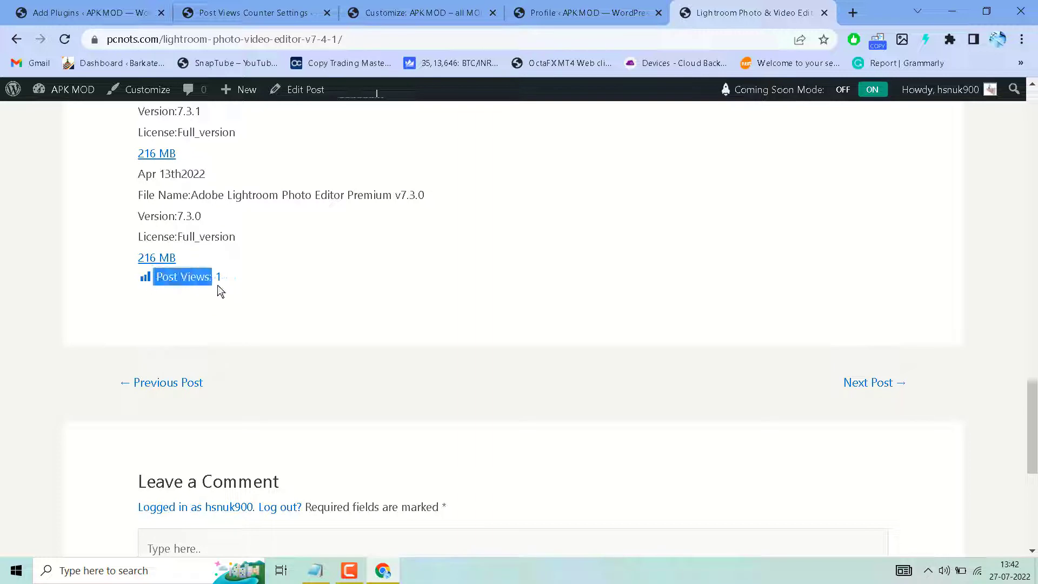
scroll(272, 314, "up", 2)
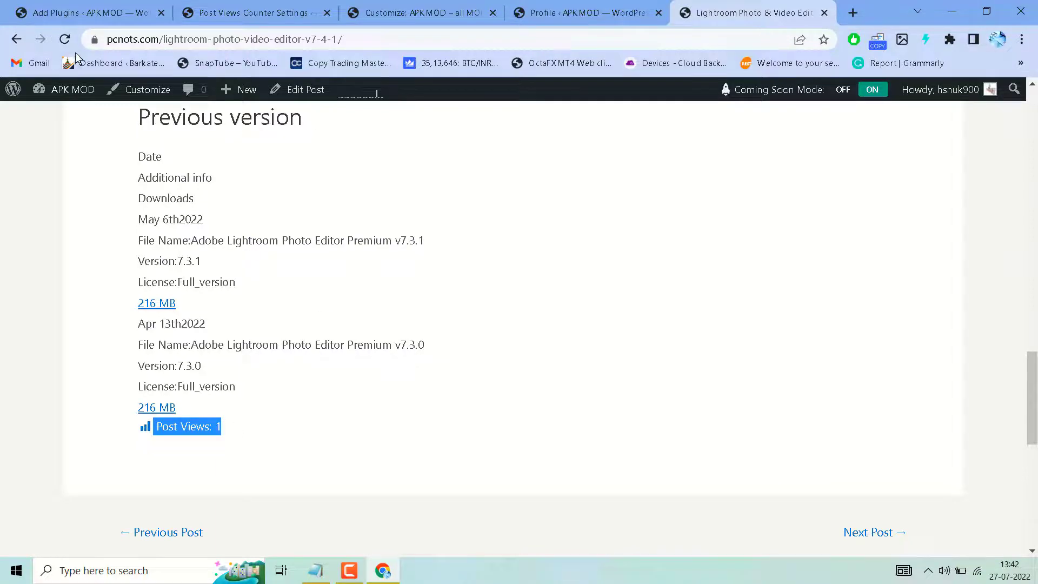
left_click(64, 39)
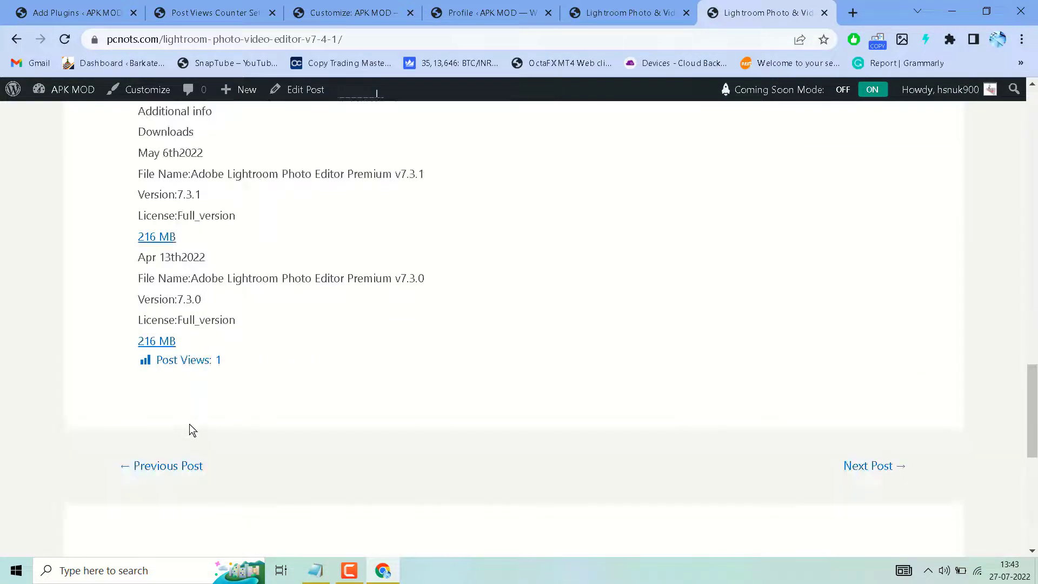
Confirm the post shows Post Views: 1, then go back a page in the counter settings tab
left_click(191, 430)
left_click_drag(222, 360, 147, 365)
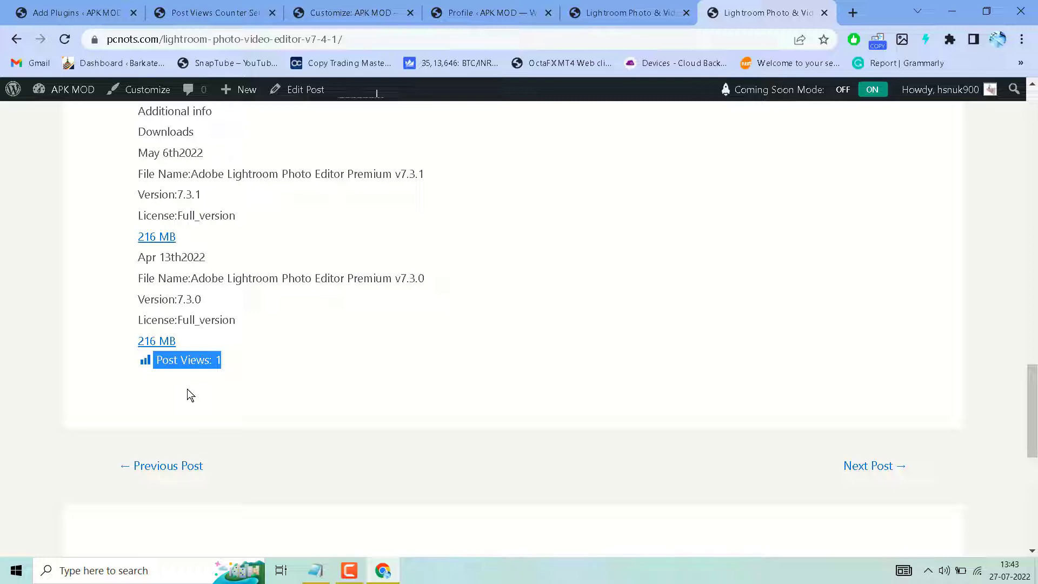
left_click(239, 378)
left_click_drag(221, 360, 146, 364)
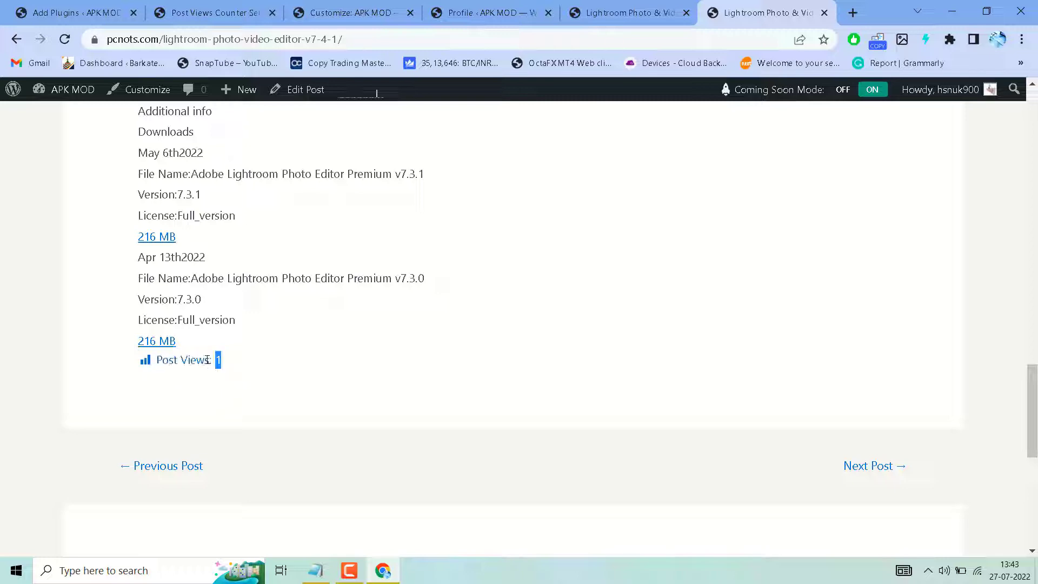
scroll(403, 375, "up", 15)
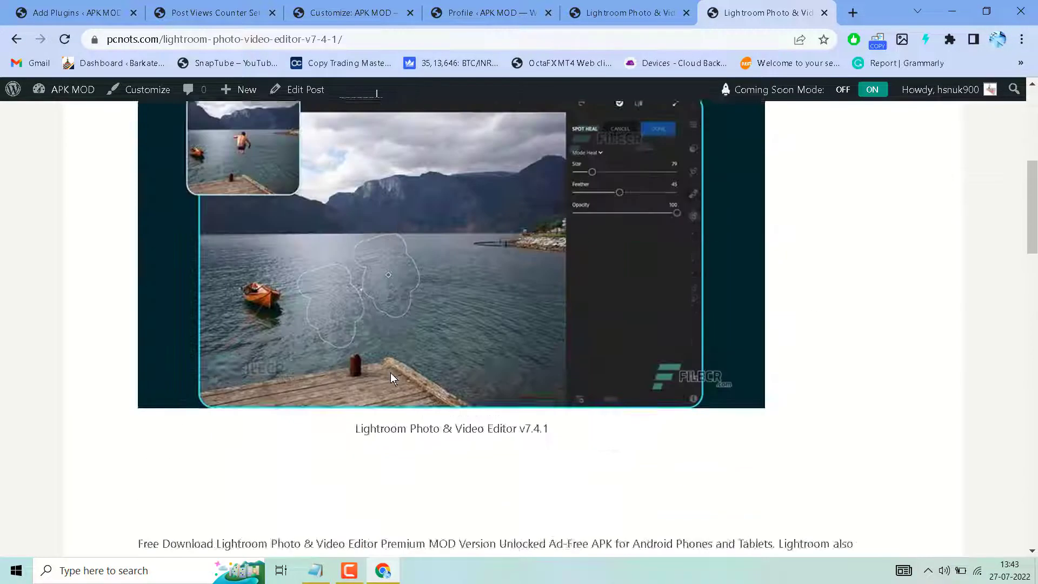
left_click(215, 13)
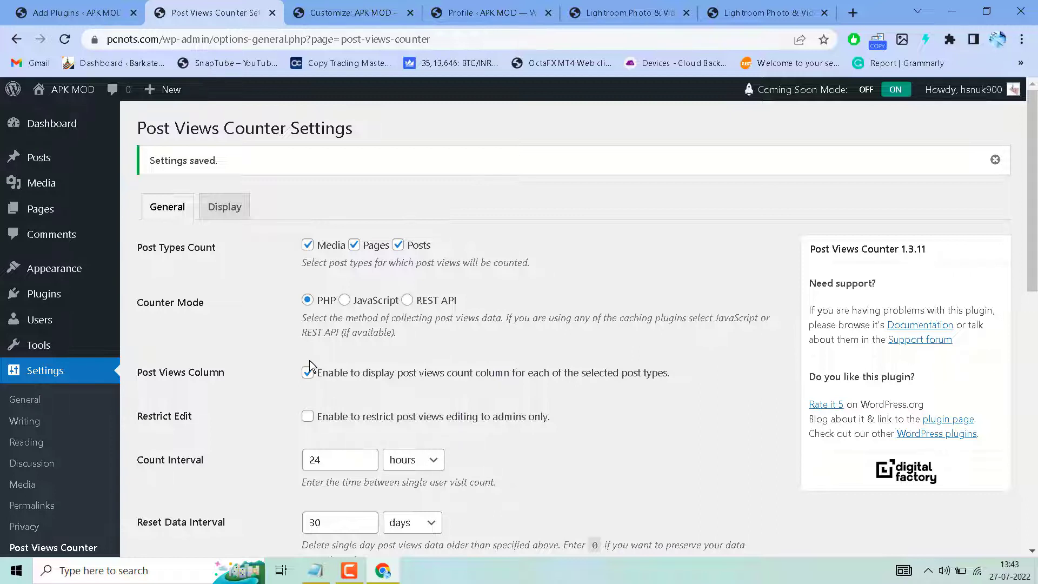
left_click(18, 39)
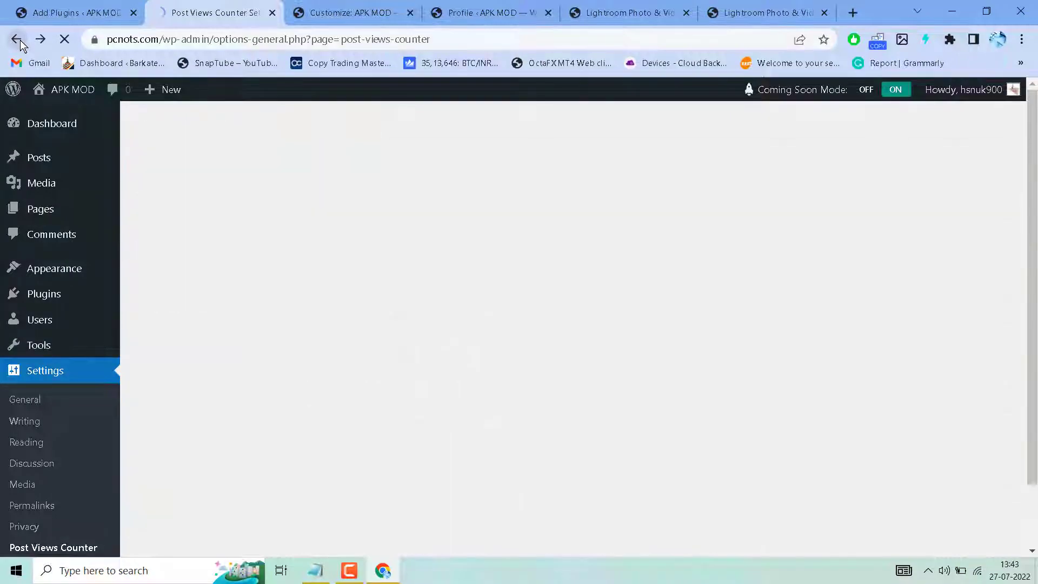